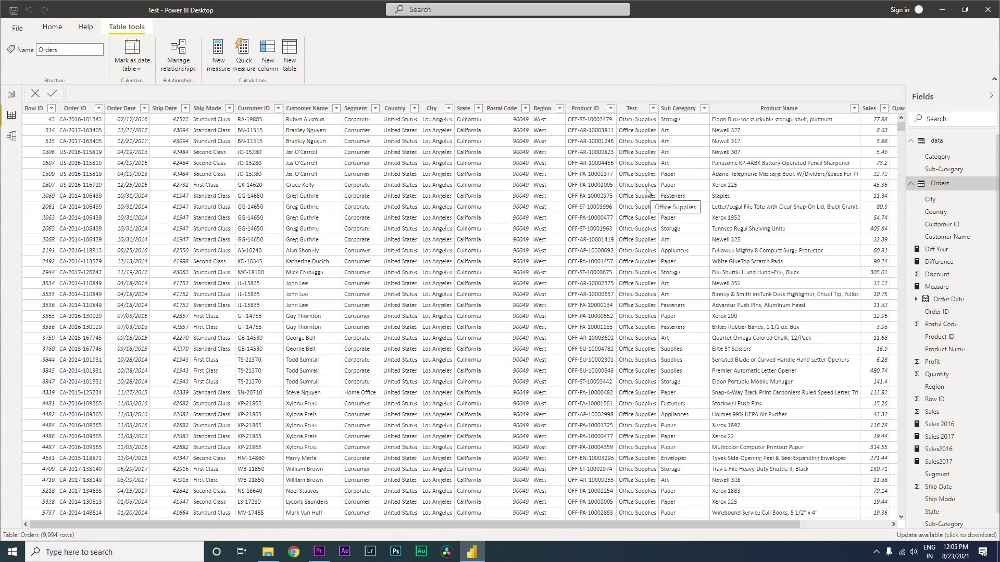
Step: Review the Orders and data tables and Orders' Sub-Category values, then go to the empty Page 4
{"action": "left_click", "coordinate": [684, 110]}
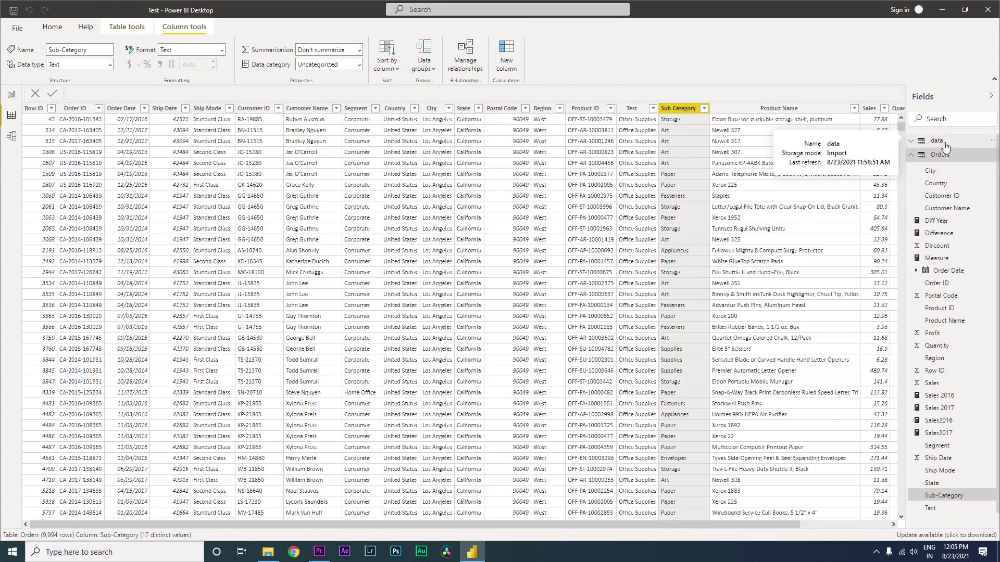
{"action": "left_click", "coordinate": [943, 142]}
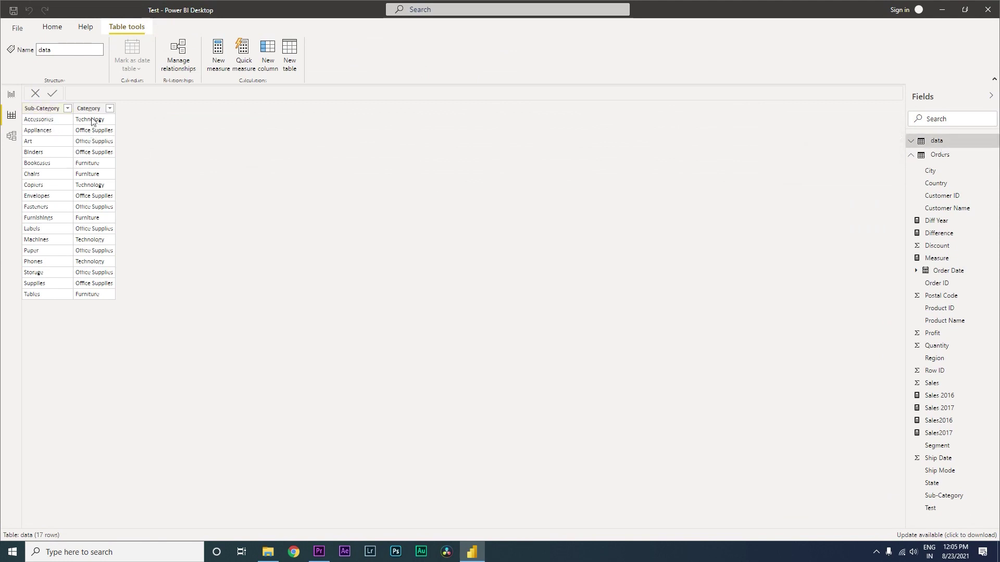
{"action": "left_click", "coordinate": [940, 155]}
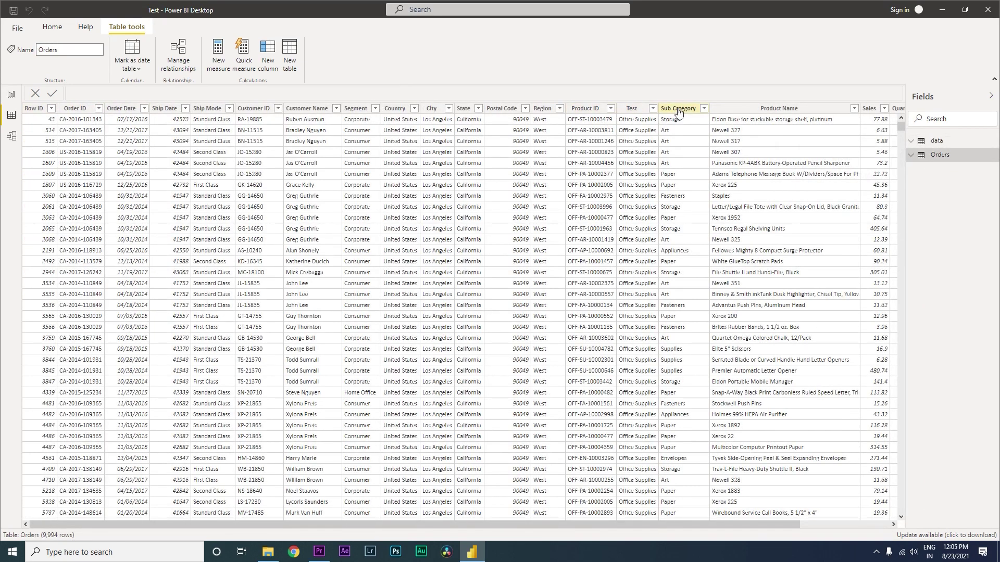
{"action": "left_click", "coordinate": [677, 111]}
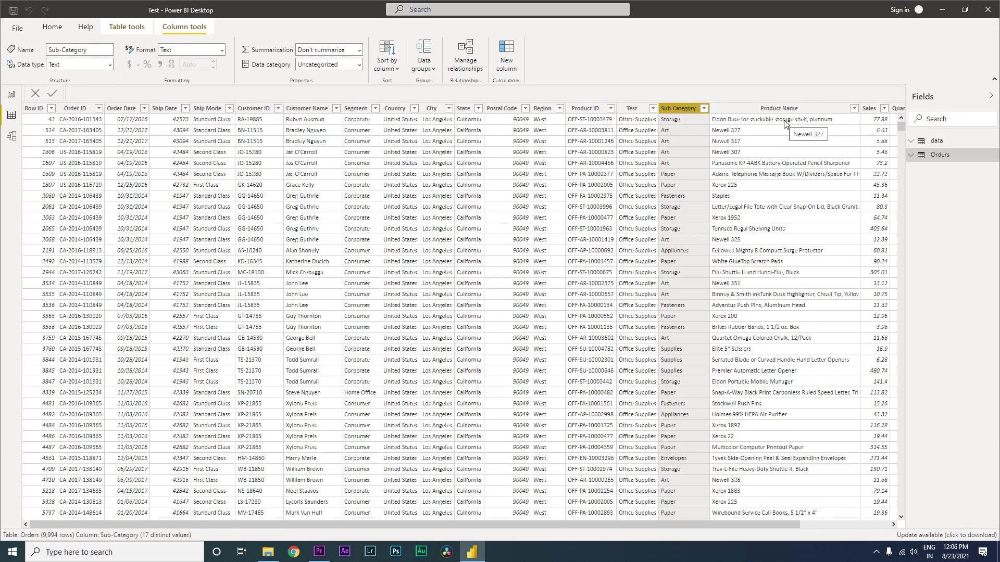
{"action": "left_click", "coordinate": [10, 96]}
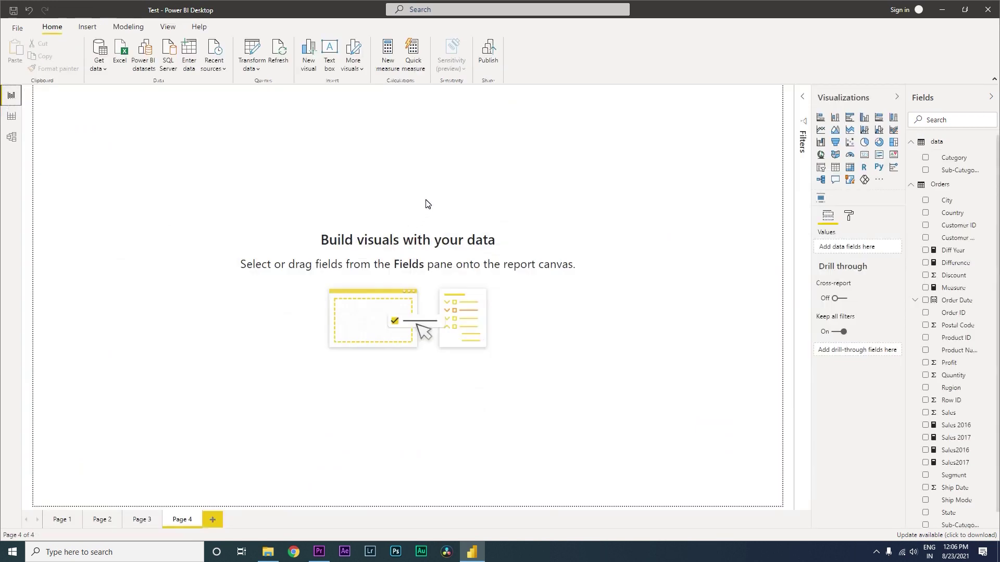
Step: Create a table visual from Orders Sub-Category, then move and enlarge it on the canvas
{"action": "left_click_drag", "start_coordinate": [905, 308], "coordinate": [878, 311]}
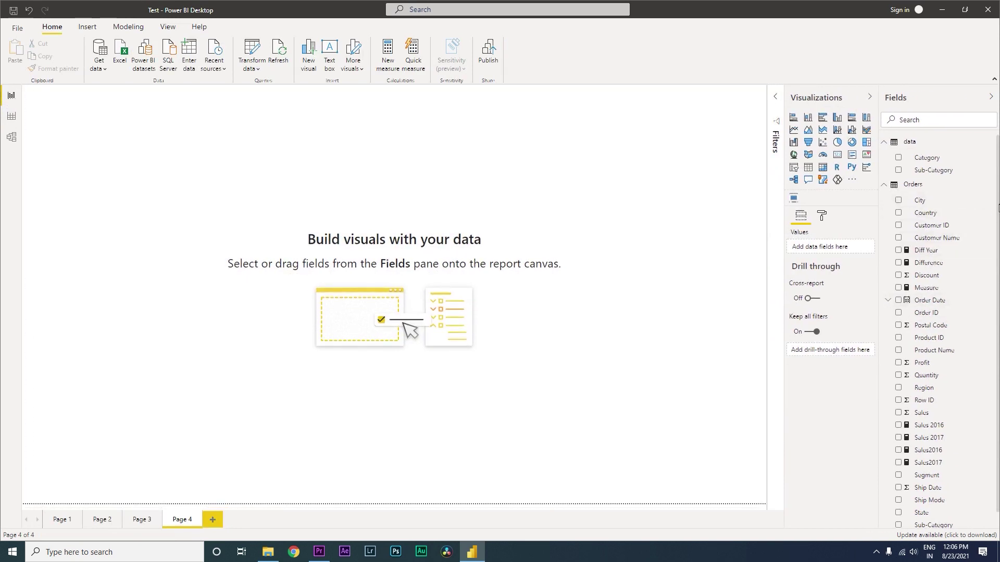
{"action": "scroll", "coordinate": [991, 219], "scroll_direction": "down", "scroll_amount": 1}
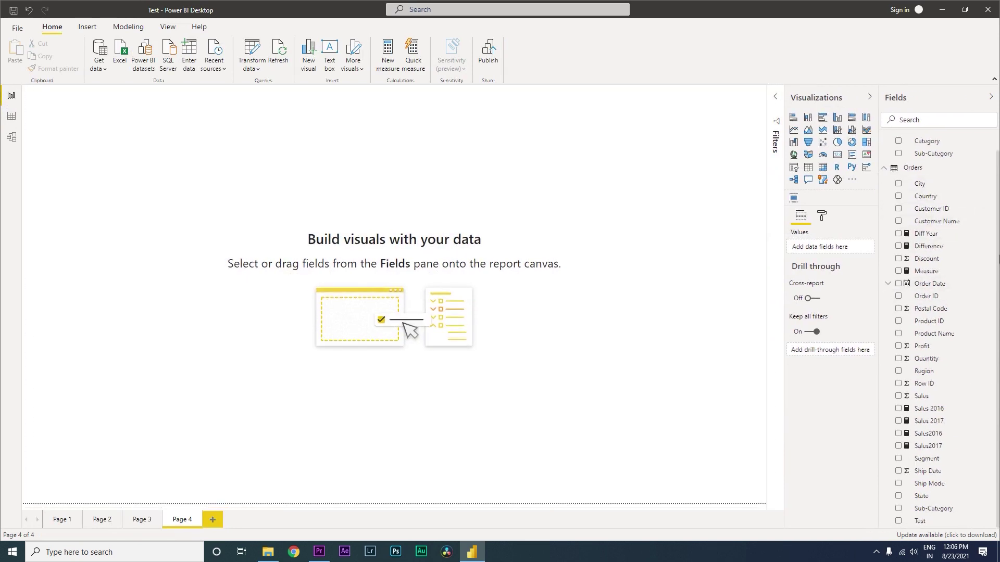
{"action": "left_click", "coordinate": [898, 508]}
{"action": "left_click_drag", "start_coordinate": [153, 177], "coordinate": [209, 261]}
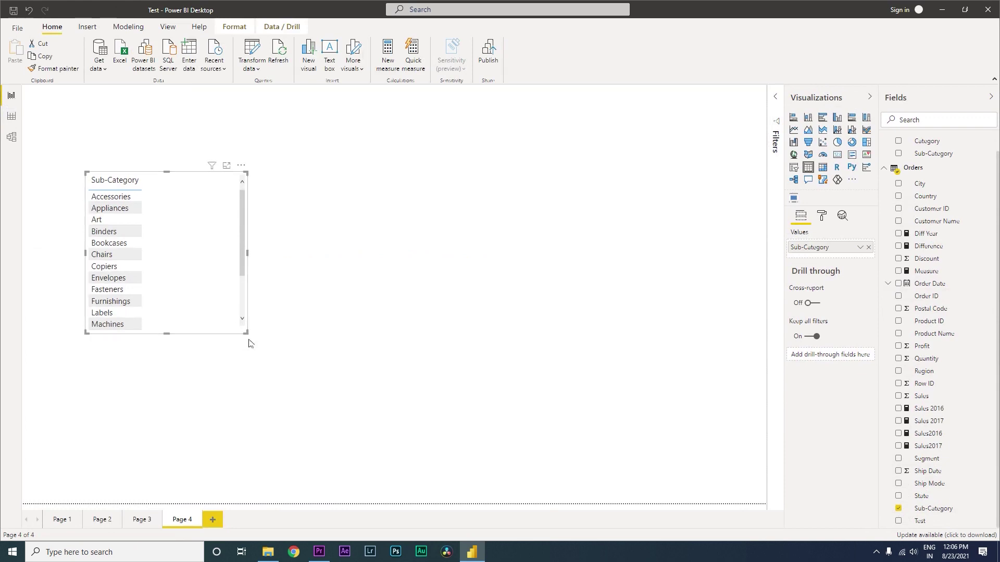
{"action": "left_click_drag", "start_coordinate": [246, 333], "coordinate": [379, 454]}
{"action": "left_click_drag", "start_coordinate": [253, 286], "coordinate": [256, 238]}
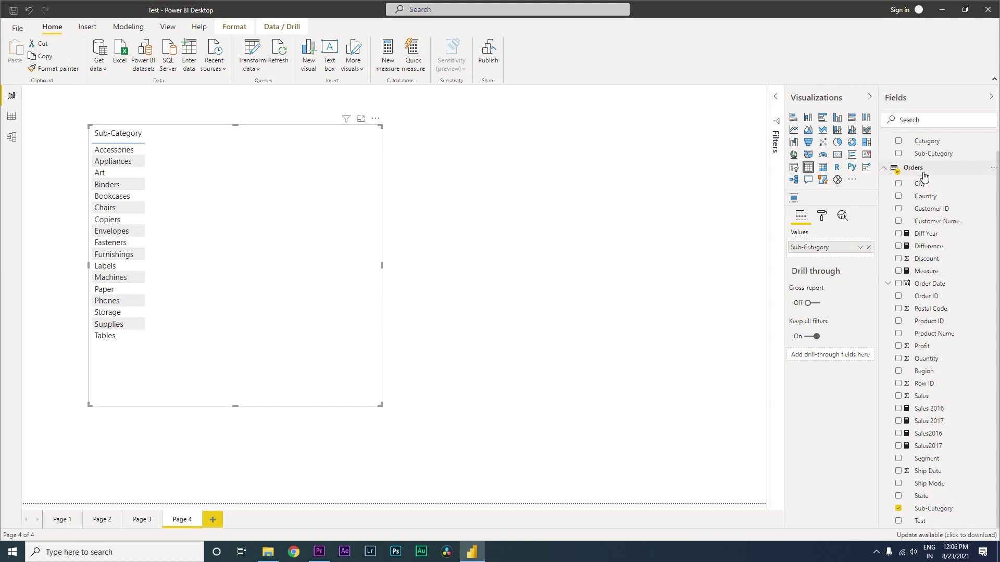
{"action": "left_click", "coordinate": [992, 168]}
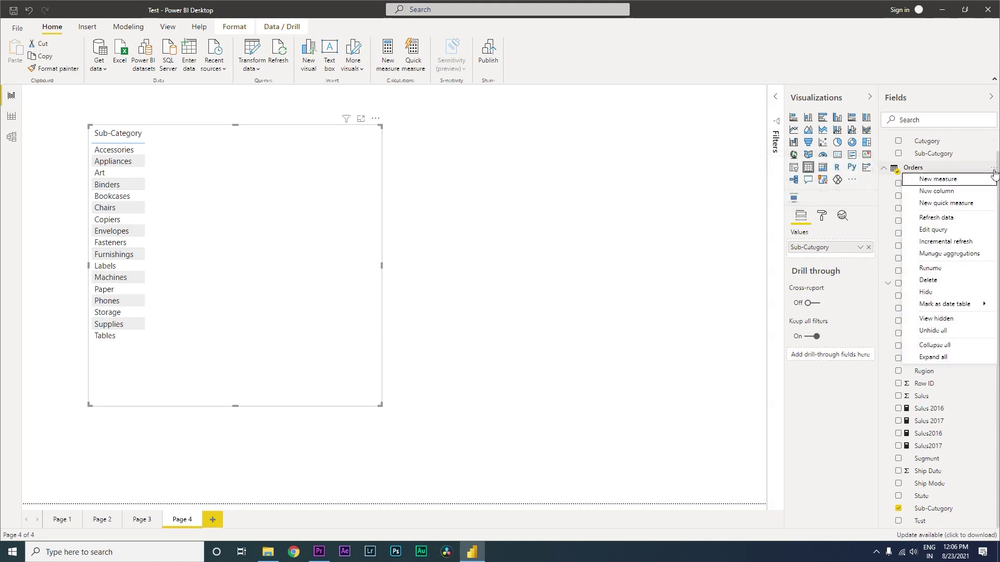
Step: Start a new Orders calculated column named Category using the LOOKUPVALUE function
{"action": "left_click", "coordinate": [940, 193]}
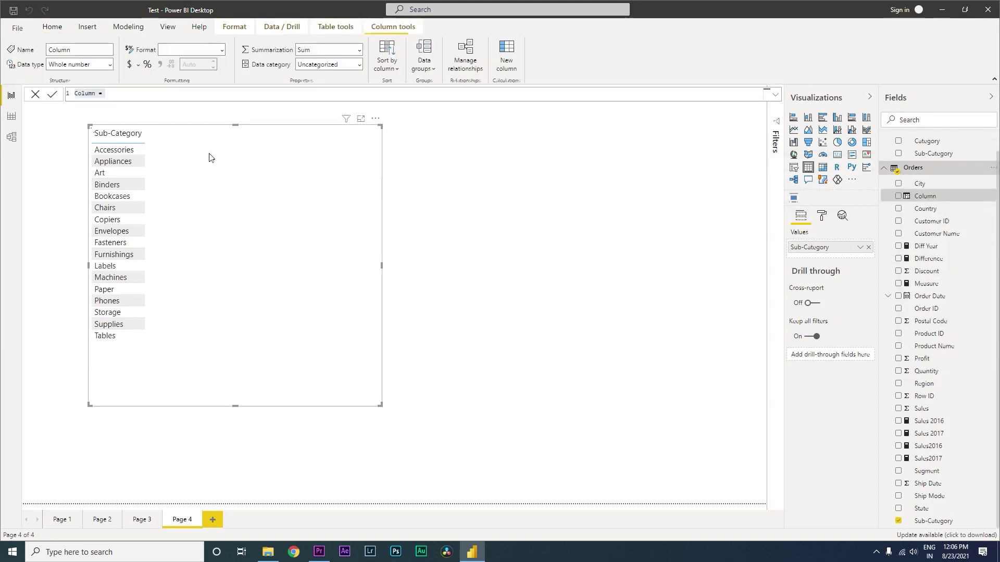
{"action": "type", "text": "Cutu"}
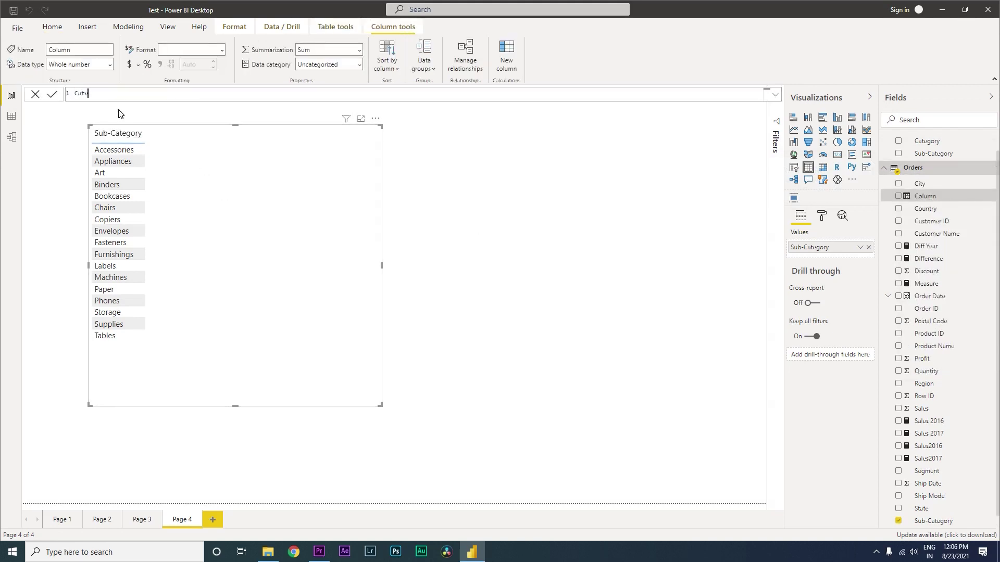
{"action": "type", "text": "tegory ="}
{"action": "type", "text": "Look"}
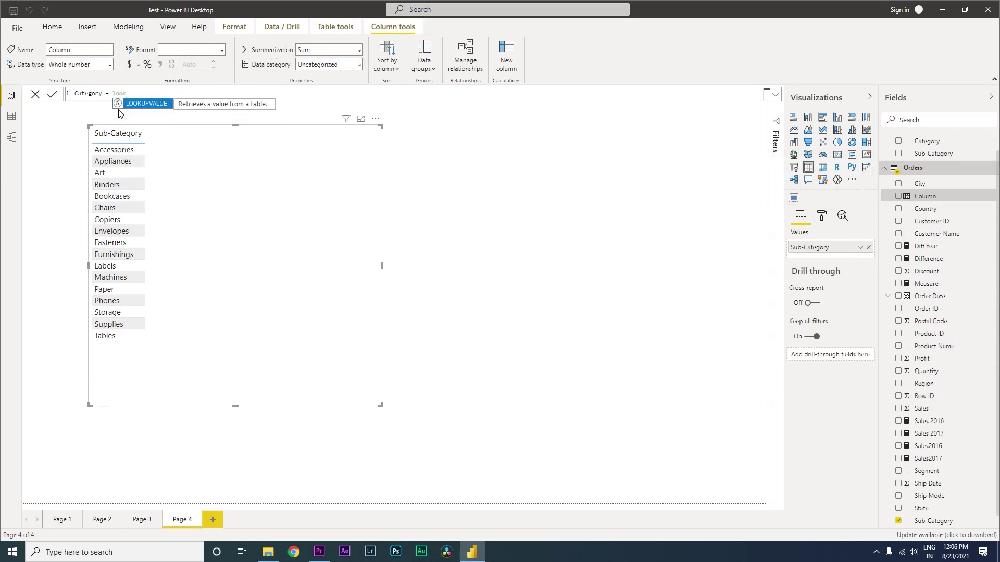
{"action": "key", "text": "Tab"}
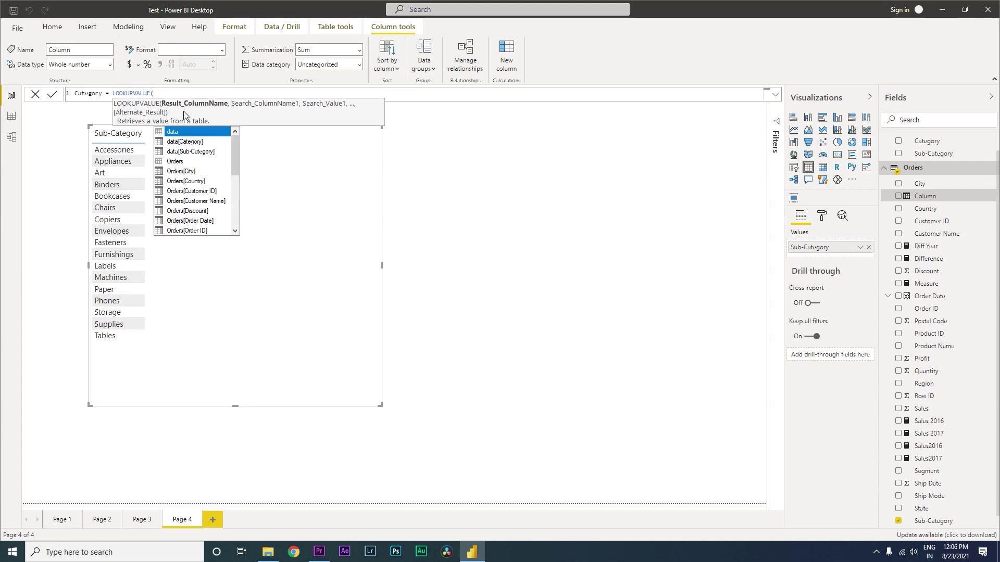
{"action": "key", "text": "Down"}
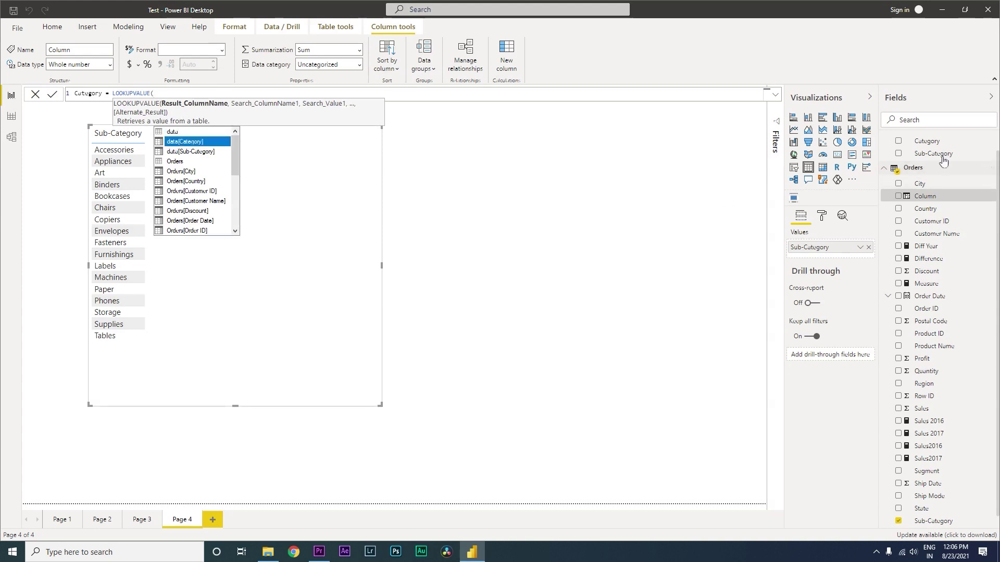
{"action": "left_click", "coordinate": [217, 151]}
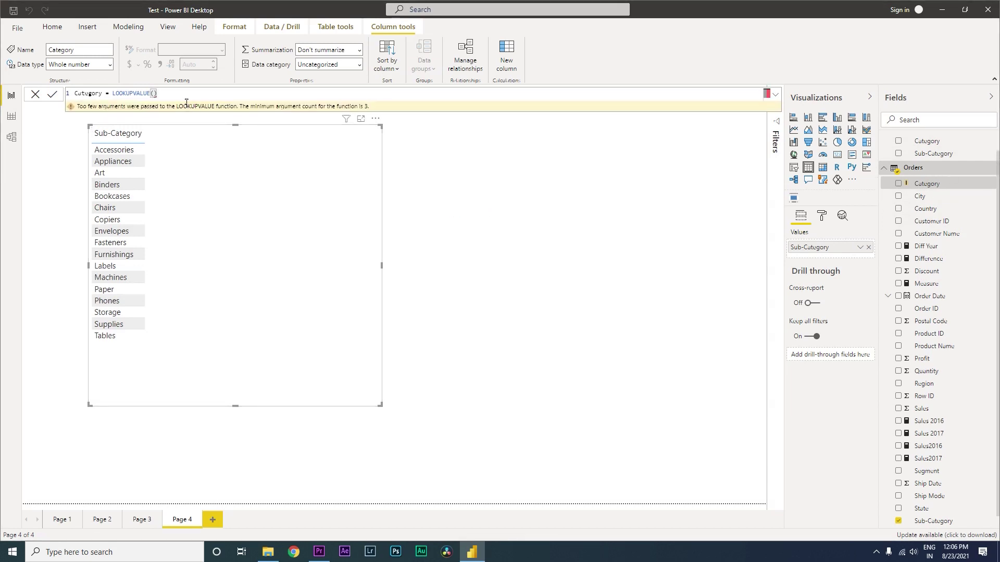
Step: Set data[Category] as the result column and data[Sub-Category] as the search column
{"action": "key", "text": "BackSpace"}
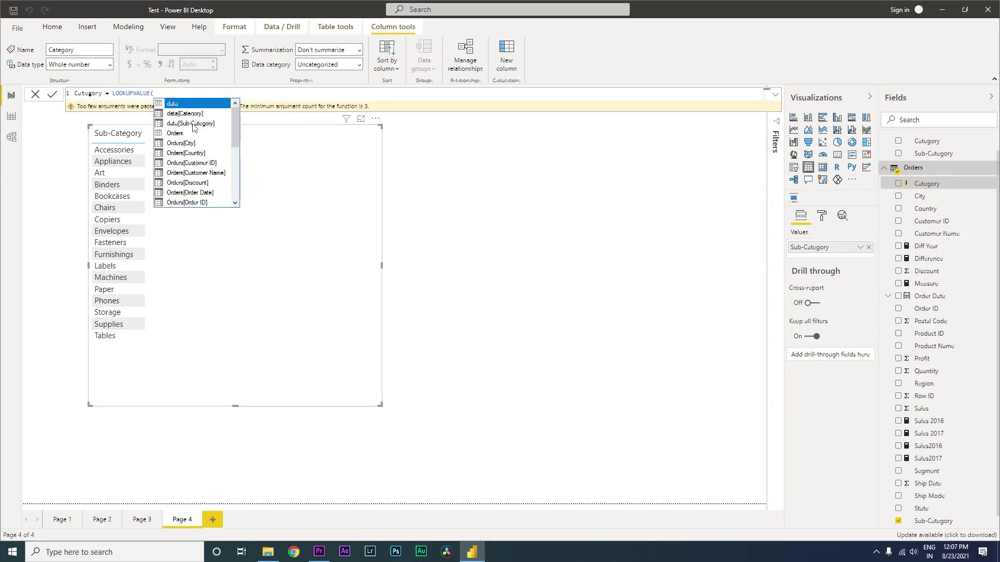
{"action": "left_click", "coordinate": [189, 119]}
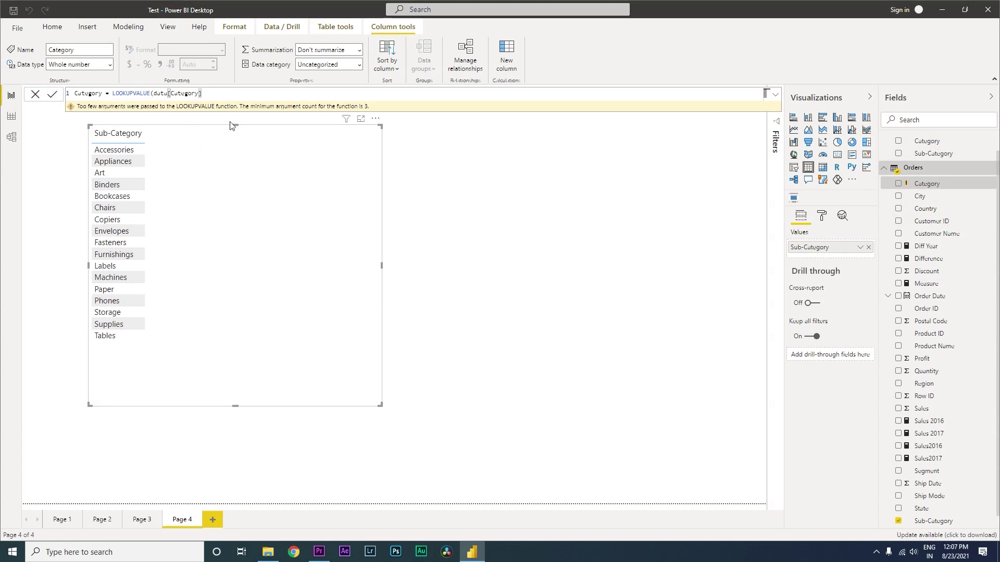
{"action": "type", "text": ","}
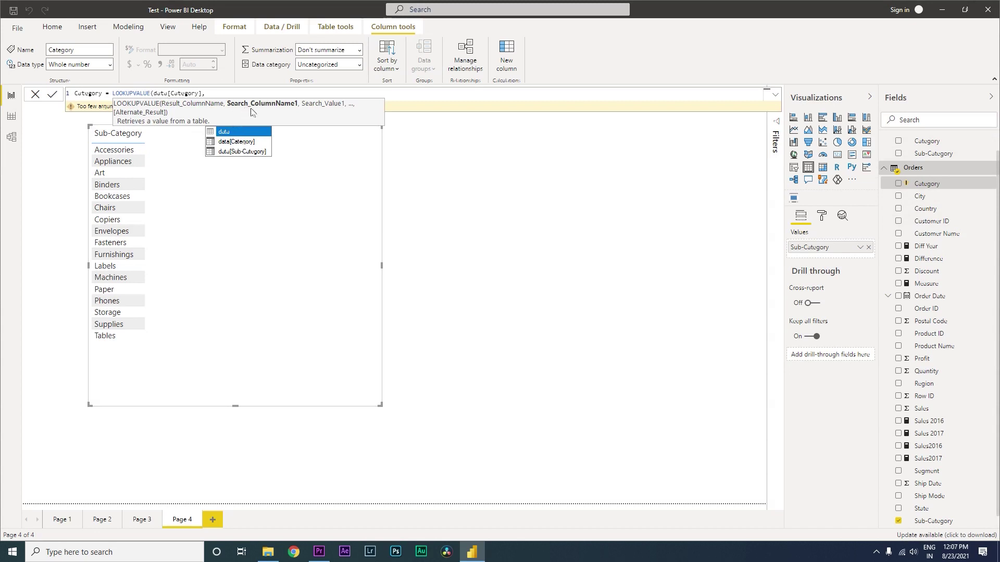
{"action": "key", "text": "Down"}
{"action": "key", "text": "Down"}
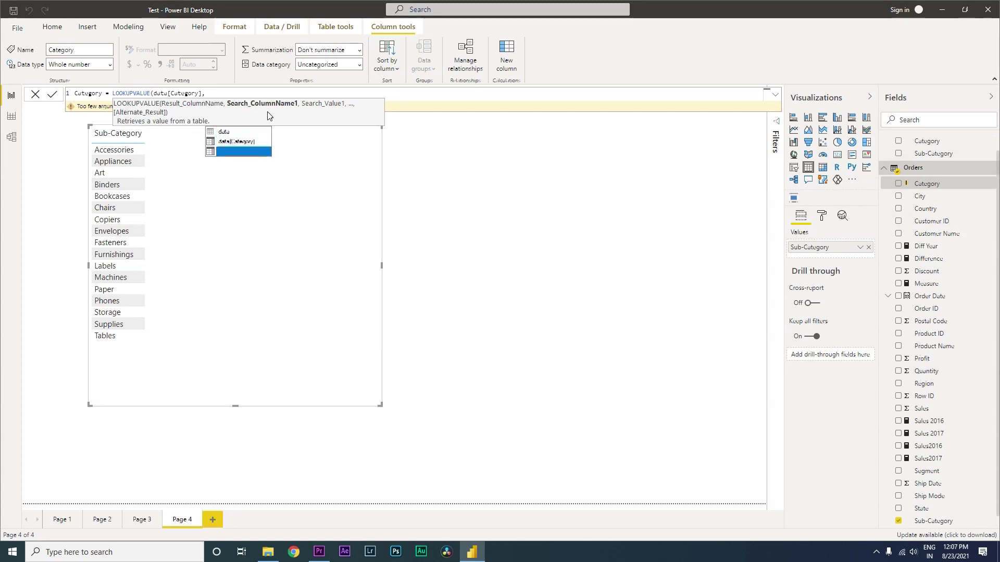
{"action": "left_click", "coordinate": [248, 152]}
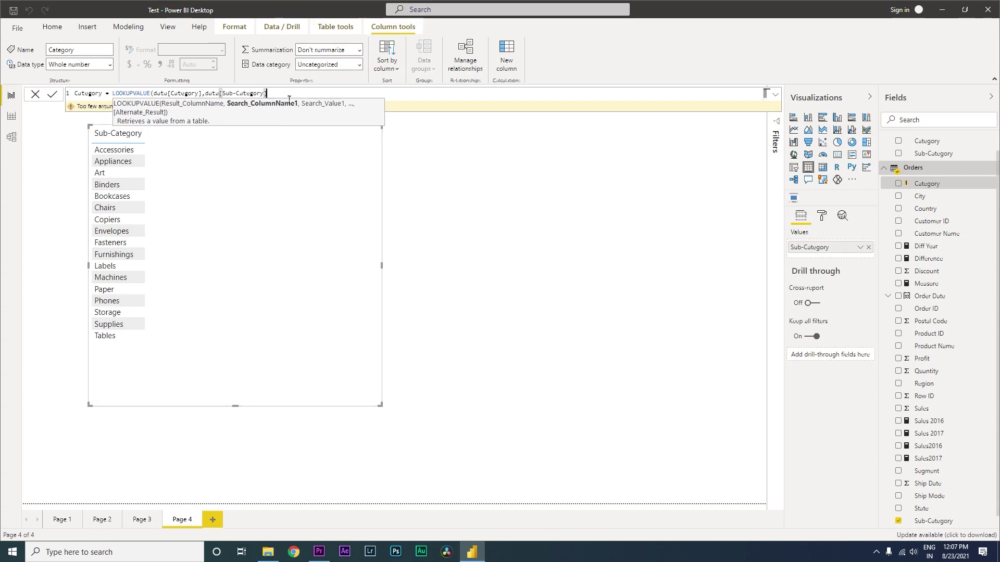
Step: Pass Orders[Sub-Category] as the search value, commit the formula, and add Category to the table
{"action": "type", "text": ","}
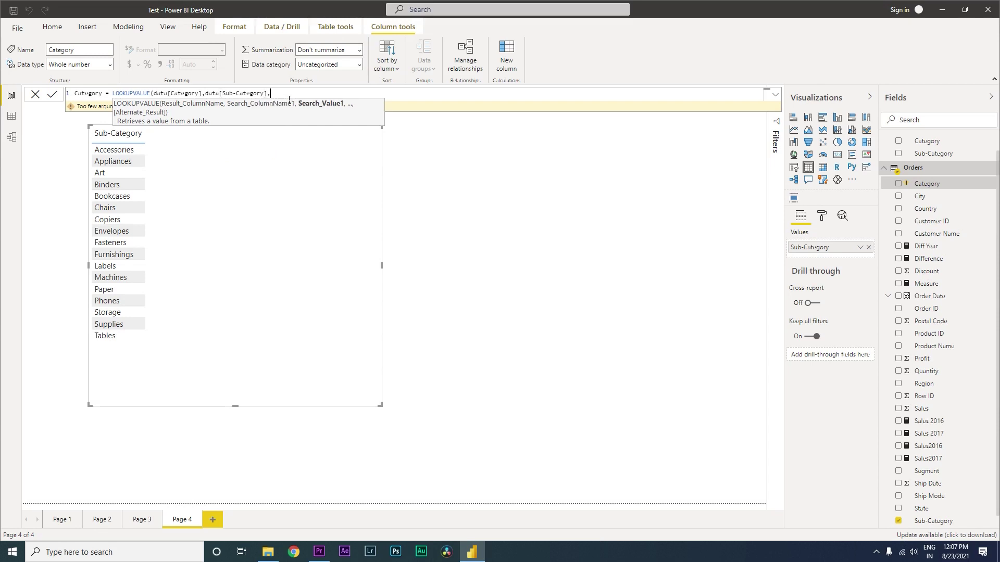
{"action": "type", "text": "sub"}
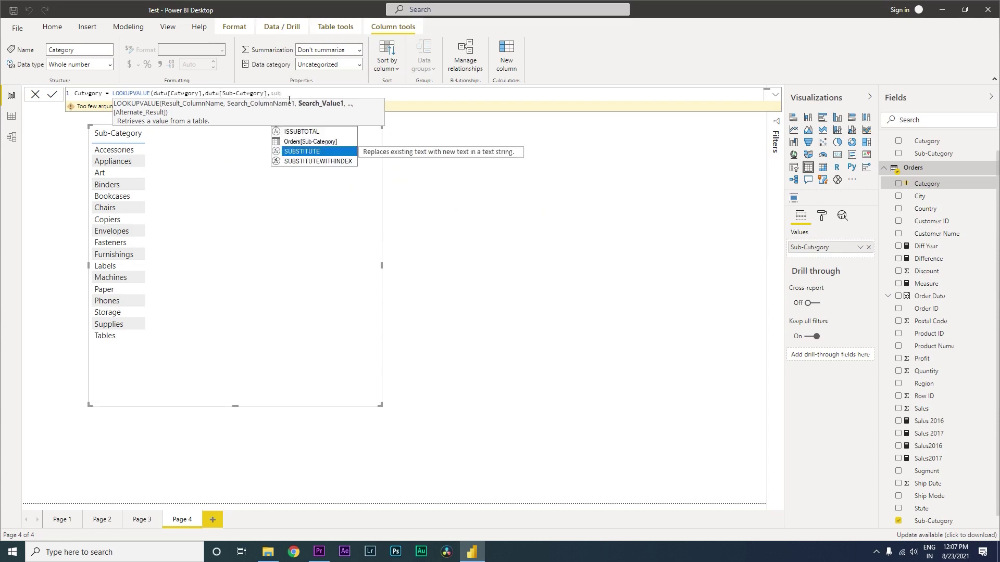
{"action": "key", "text": "Up"}
{"action": "key", "text": "Tab"}
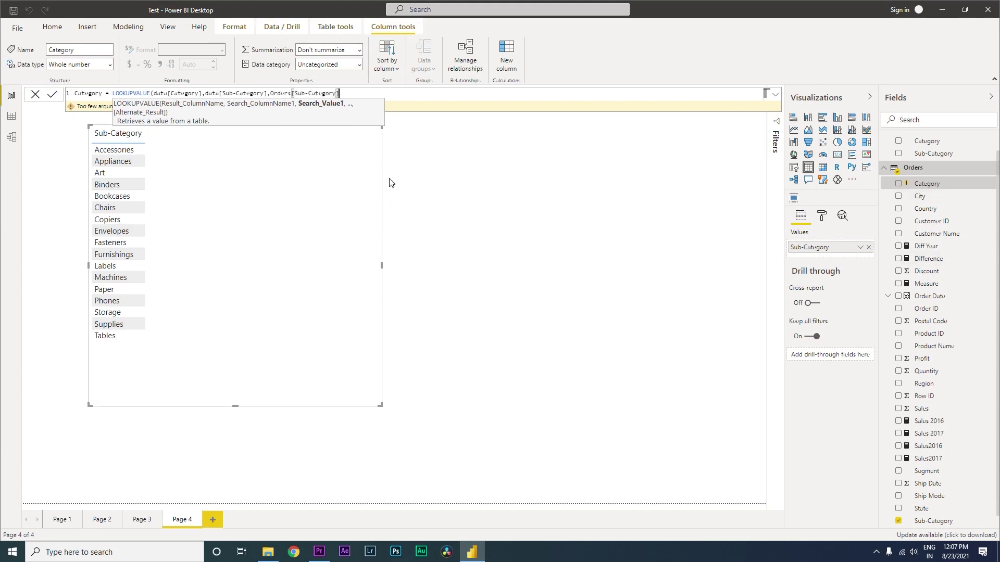
{"action": "type", "text": ")"}
{"action": "key", "text": "Return"}
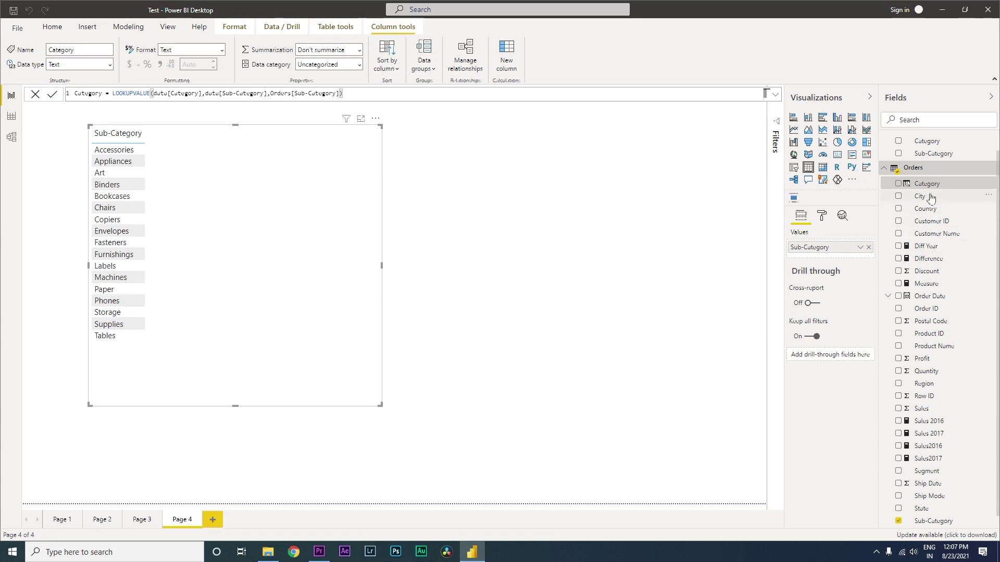
{"action": "left_click", "coordinate": [899, 184]}
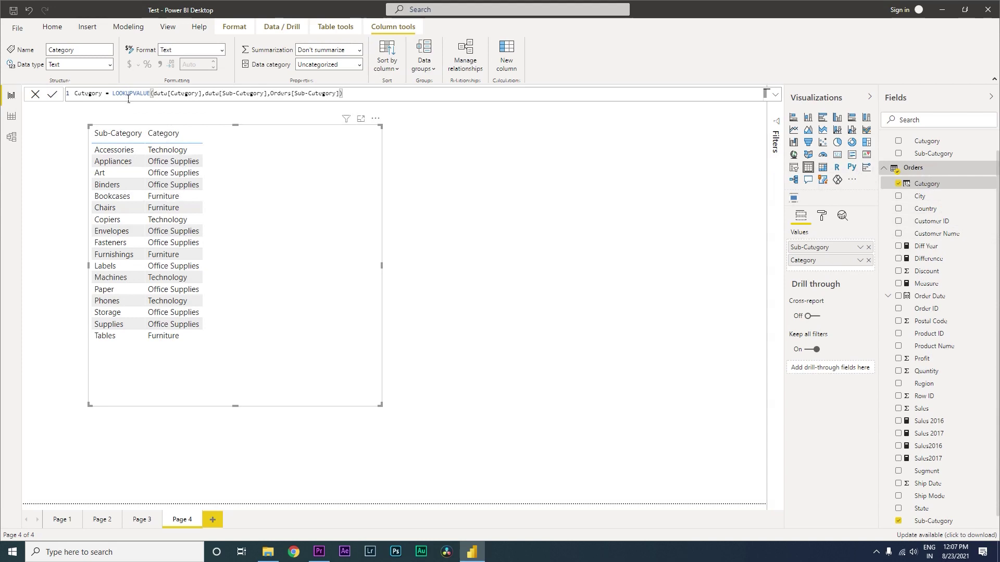
Step: Deselect the table visual and switch to the Model view diagram
{"action": "left_click", "coordinate": [404, 241]}
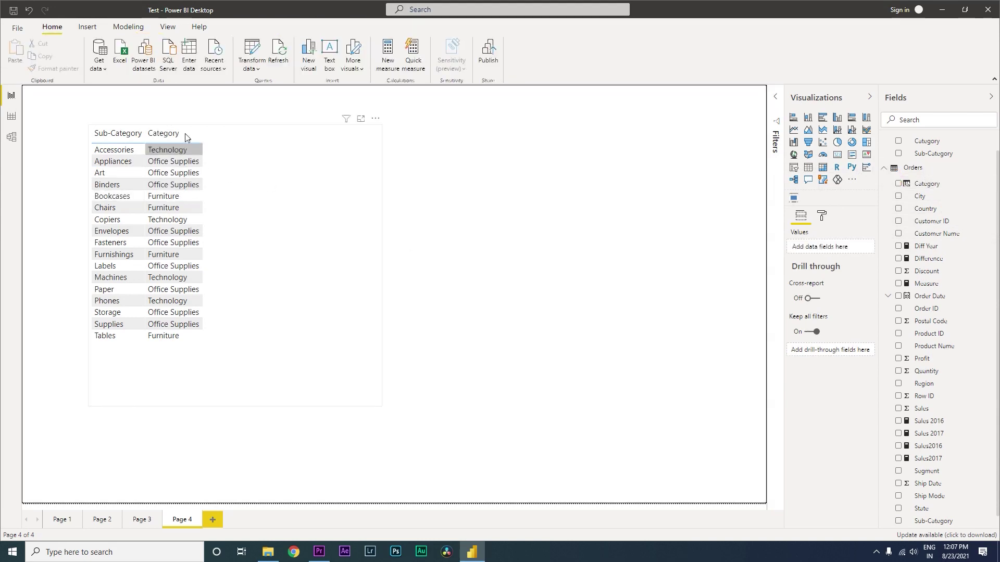
{"action": "left_click", "coordinate": [14, 141]}
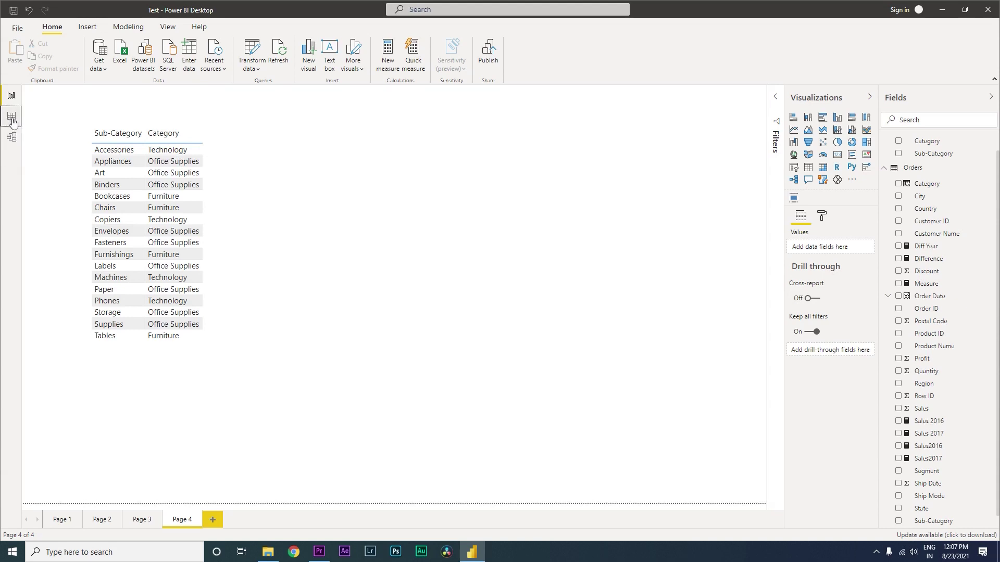
Step: Delete the existing relationship between the data and Orders tables
{"action": "left_click_drag", "start_coordinate": [263, 196], "coordinate": [355, 156]}
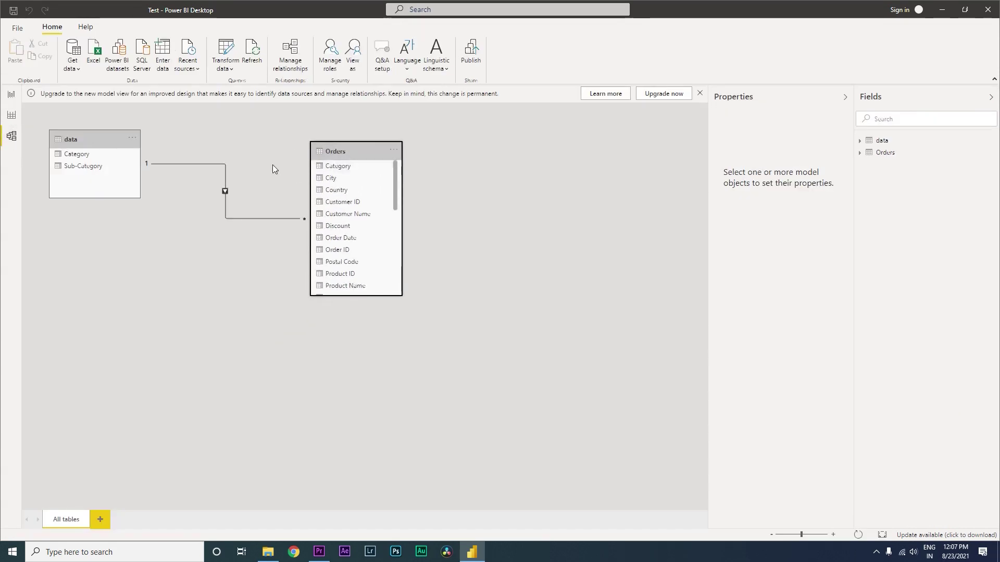
{"action": "left_click", "coordinate": [226, 171]}
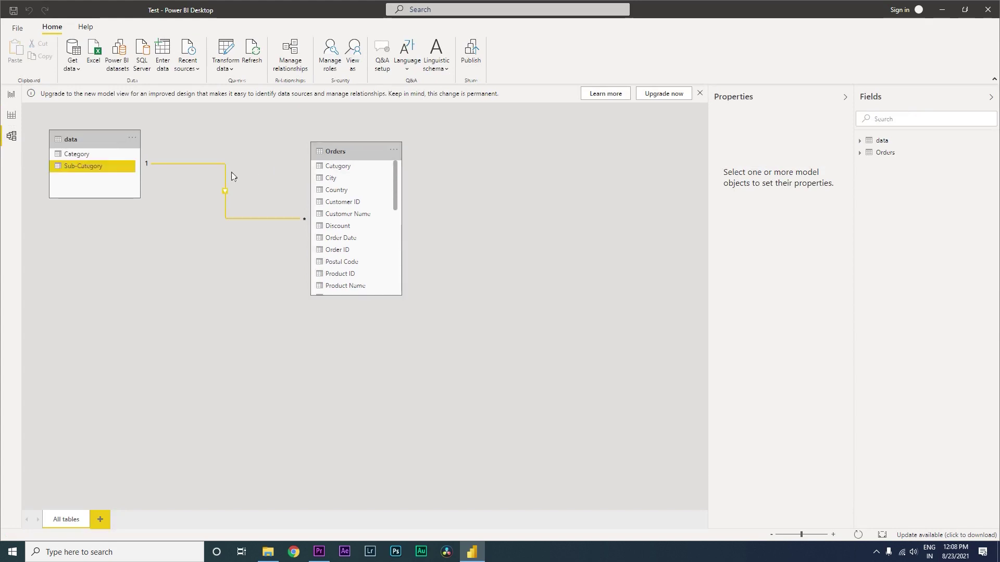
{"action": "right_click", "coordinate": [226, 205]}
{"action": "left_click", "coordinate": [232, 210]}
{"action": "left_click", "coordinate": [547, 292]}
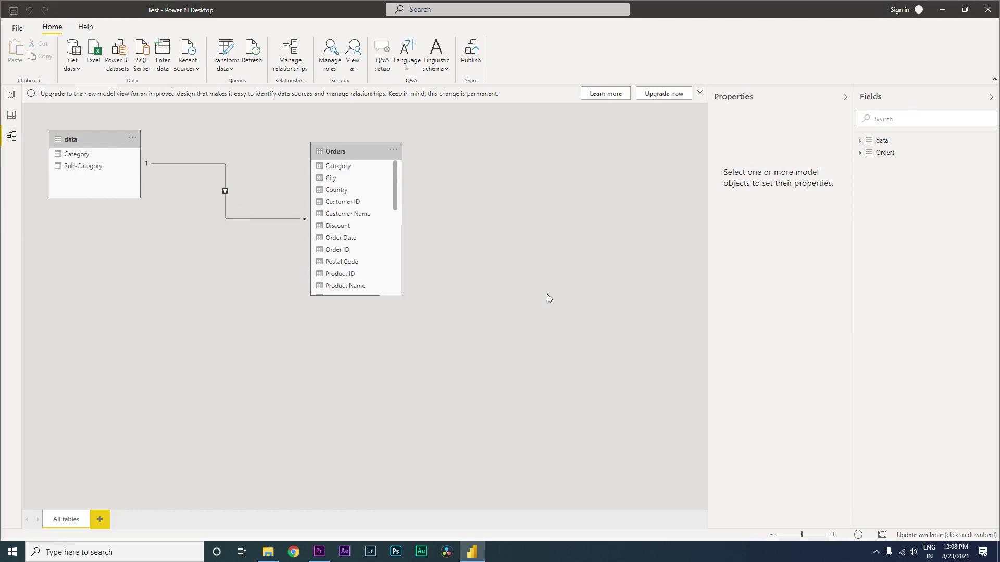
Step: Rearrange the table cards, link Orders Sub-Category to data Sub-Category, and return to the report
{"action": "left_click_drag", "start_coordinate": [368, 294], "coordinate": [367, 406]}
{"action": "left_click_drag", "start_coordinate": [104, 139], "coordinate": [228, 163]}
{"action": "left_click_drag", "start_coordinate": [218, 224], "coordinate": [221, 257]}
{"action": "left_click_drag", "start_coordinate": [218, 163], "coordinate": [167, 157]}
{"action": "left_click", "coordinate": [345, 158]}
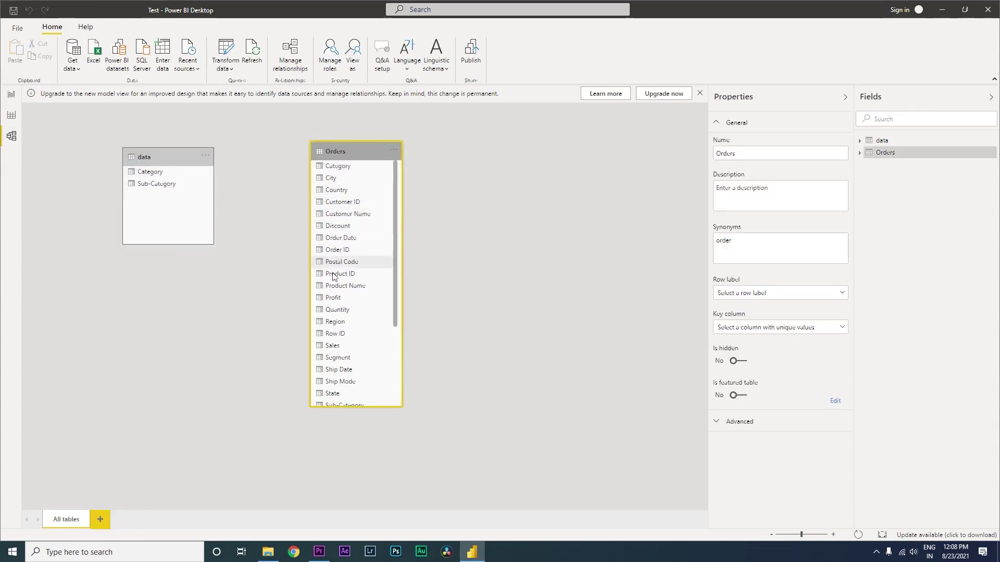
{"action": "left_click_drag", "start_coordinate": [397, 234], "coordinate": [373, 307]}
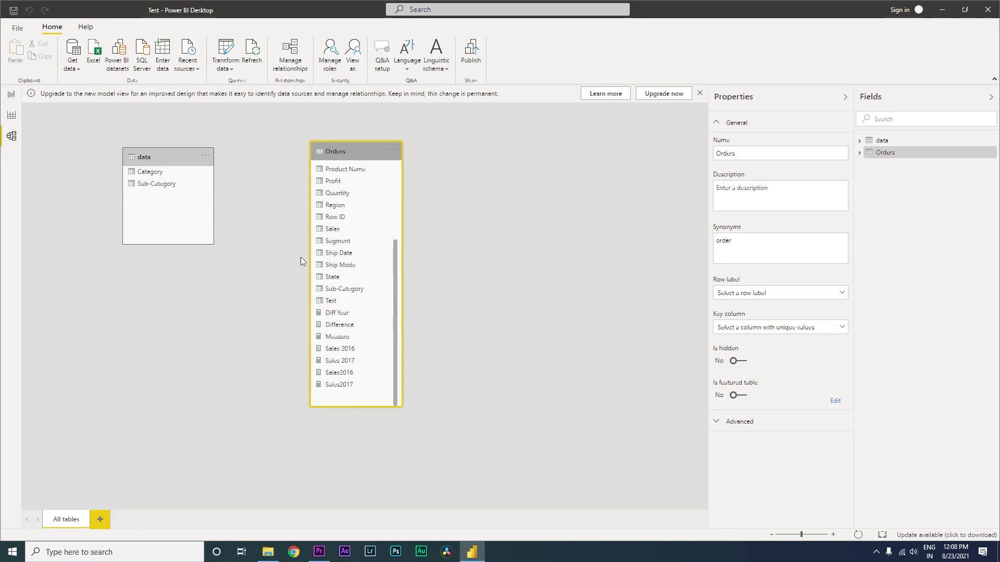
{"action": "left_click_drag", "start_coordinate": [331, 293], "coordinate": [153, 188]}
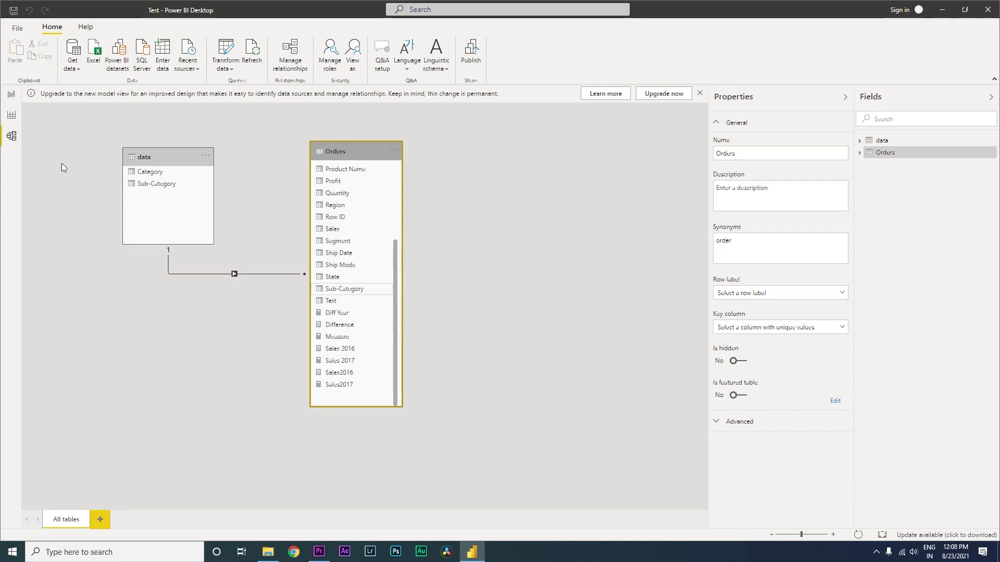
{"action": "left_click", "coordinate": [12, 96]}
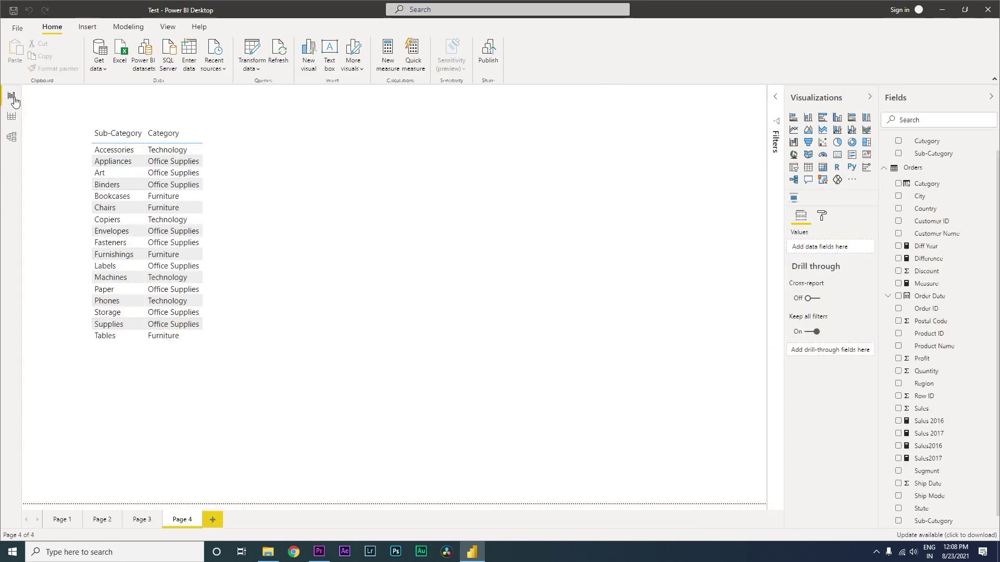
Step: Delete the existing Sub-Category/Category table visual
{"action": "left_click", "coordinate": [321, 199]}
{"action": "key", "text": "Delete"}
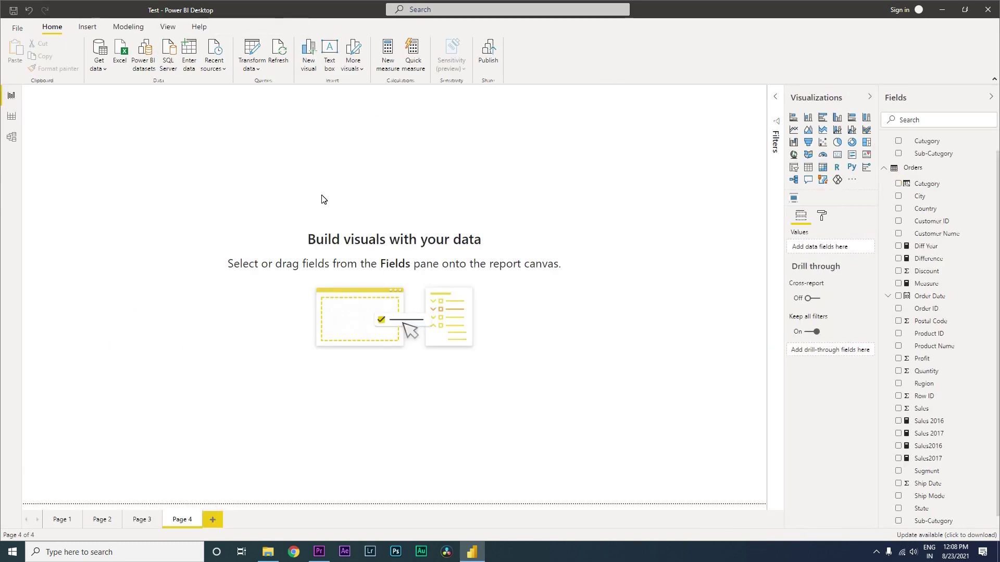
{"action": "left_click_drag", "start_coordinate": [998, 290], "coordinate": [998, 322]}
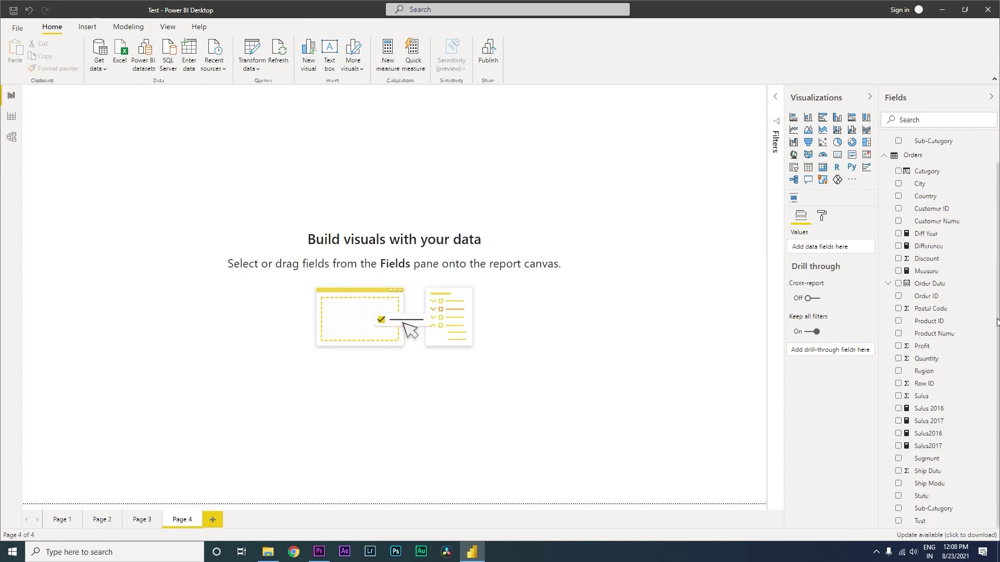
Step: Build a new enlarged table from Orders Sub-Category and add the data table's Category
{"action": "left_click", "coordinate": [898, 509]}
{"action": "left_click_drag", "start_coordinate": [183, 133], "coordinate": [306, 275]}
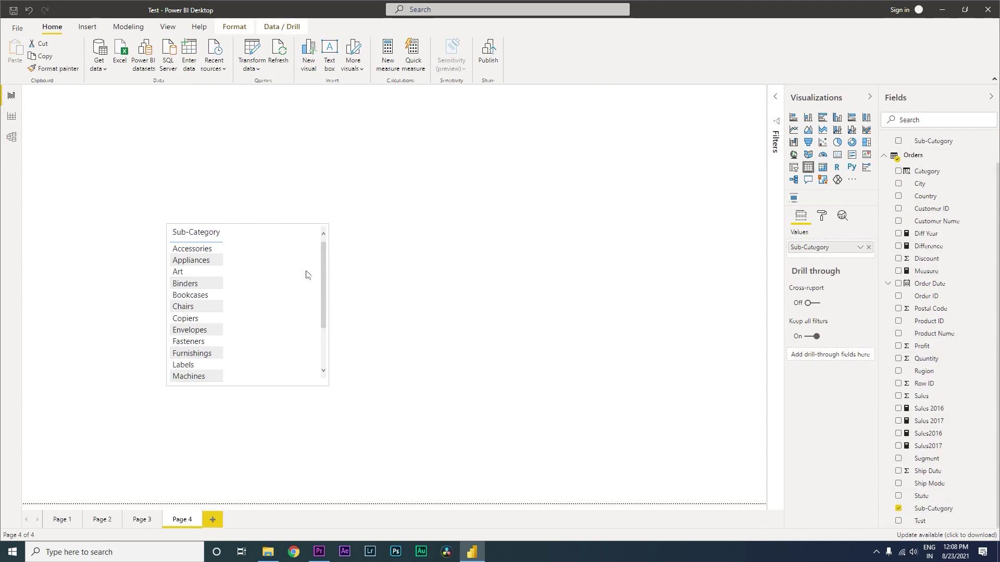
{"action": "left_click_drag", "start_coordinate": [330, 388], "coordinate": [406, 460]}
{"action": "left_click_drag", "start_coordinate": [328, 311], "coordinate": [373, 225]}
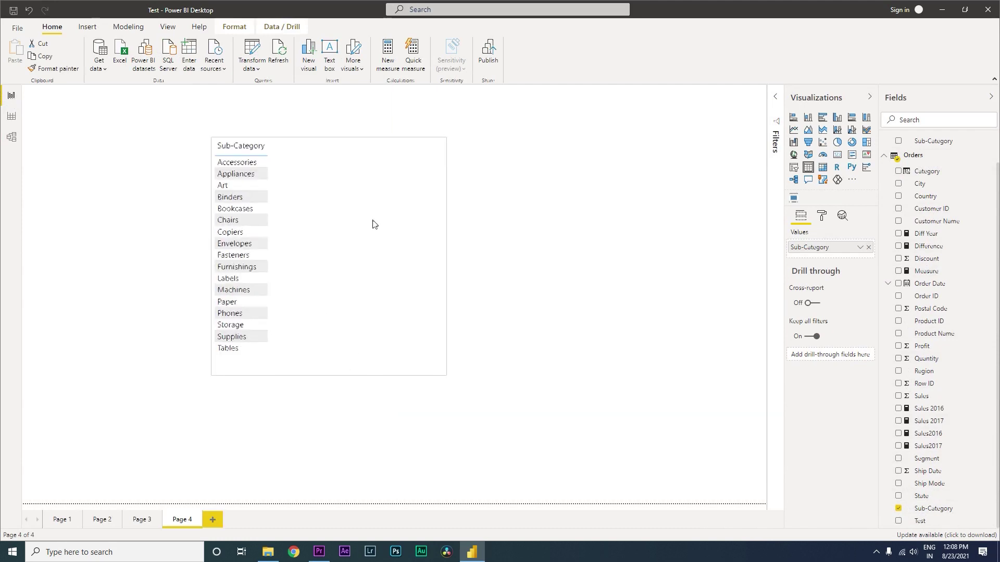
{"action": "scroll", "coordinate": [997, 399], "scroll_direction": "up", "scroll_amount": 1}
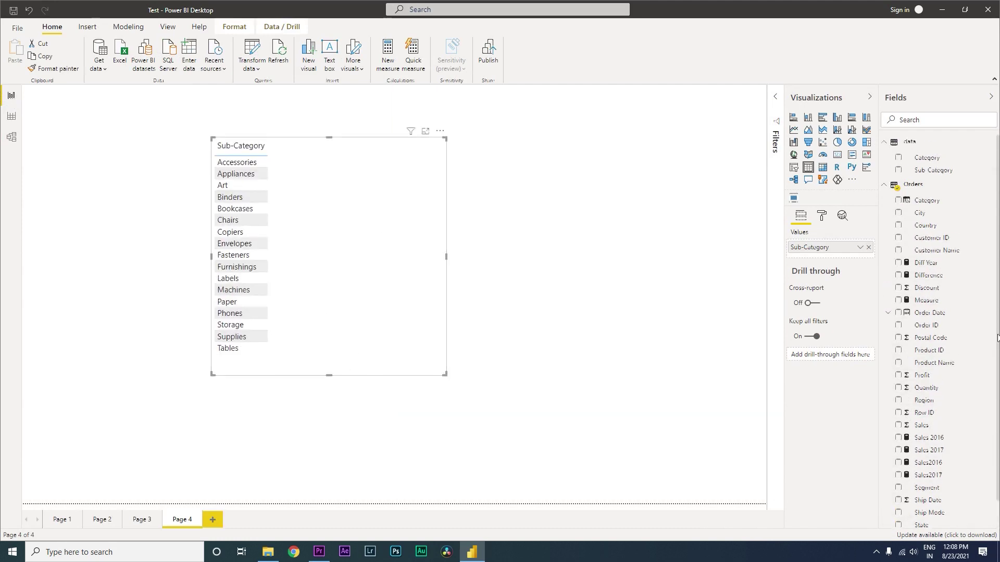
{"action": "left_click", "coordinate": [899, 158]}
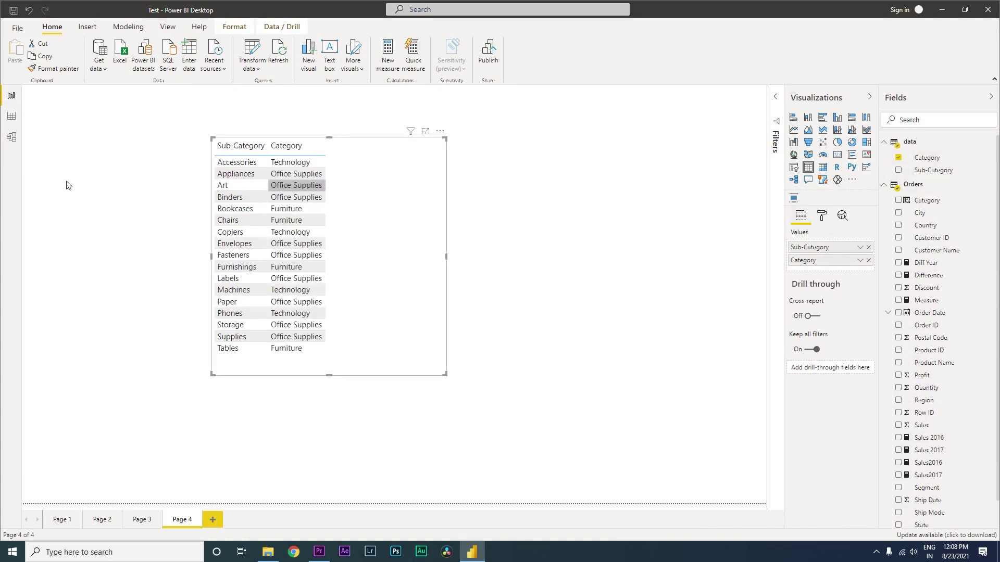